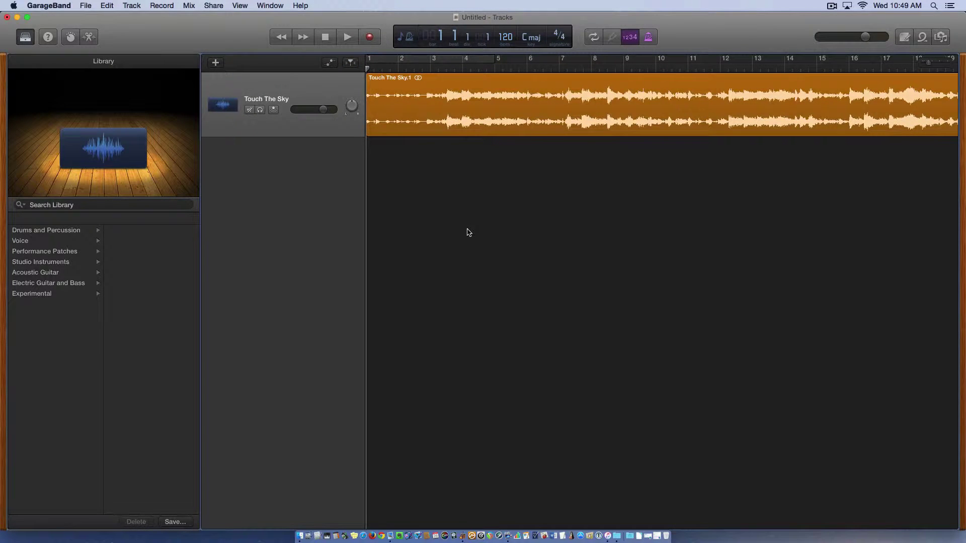
# Step: Play the Touch The Sky track briefly, then return playback to the beginning
pyautogui.press('space')
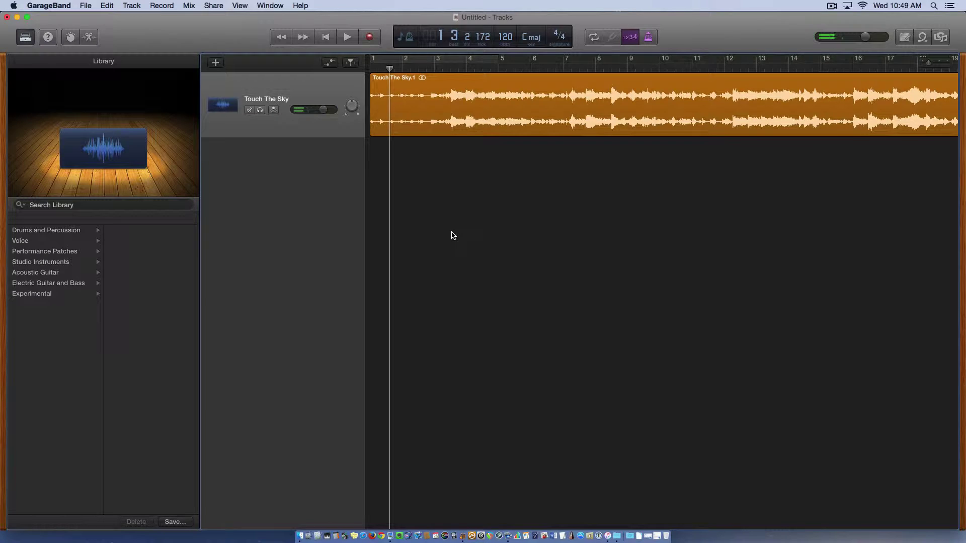
pyautogui.click(325, 37)
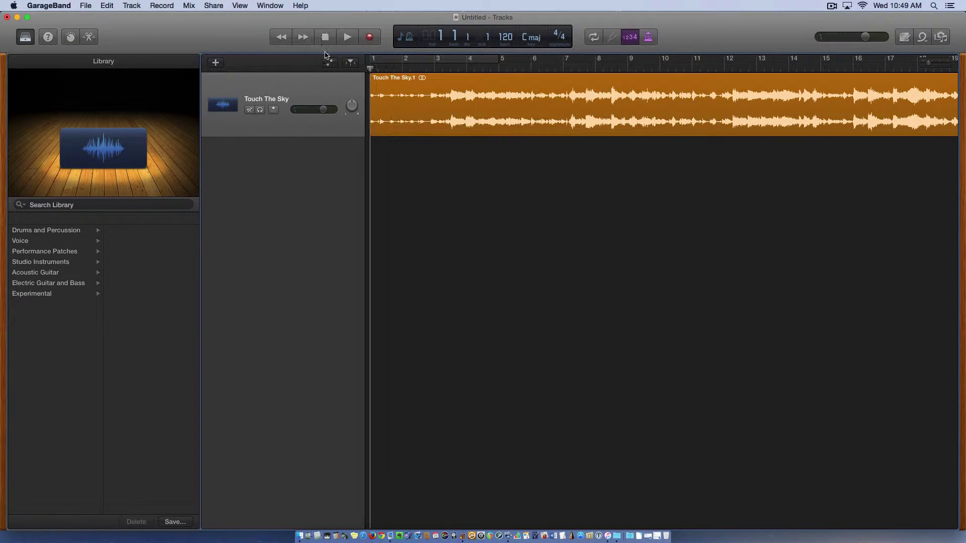
pyautogui.click(83, 7)
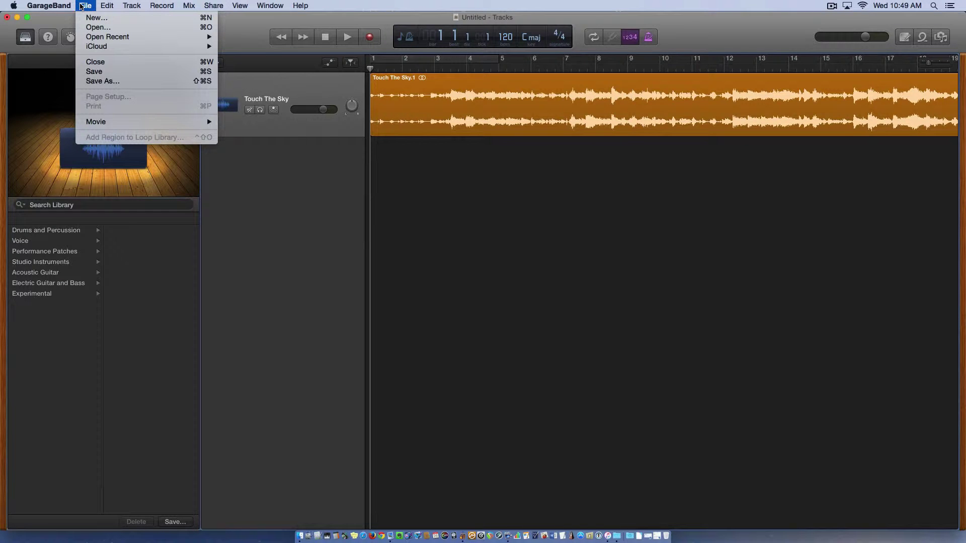
# Step: Save the project as 'Project' on the Desktop via Save As
pyautogui.click(91, 80)
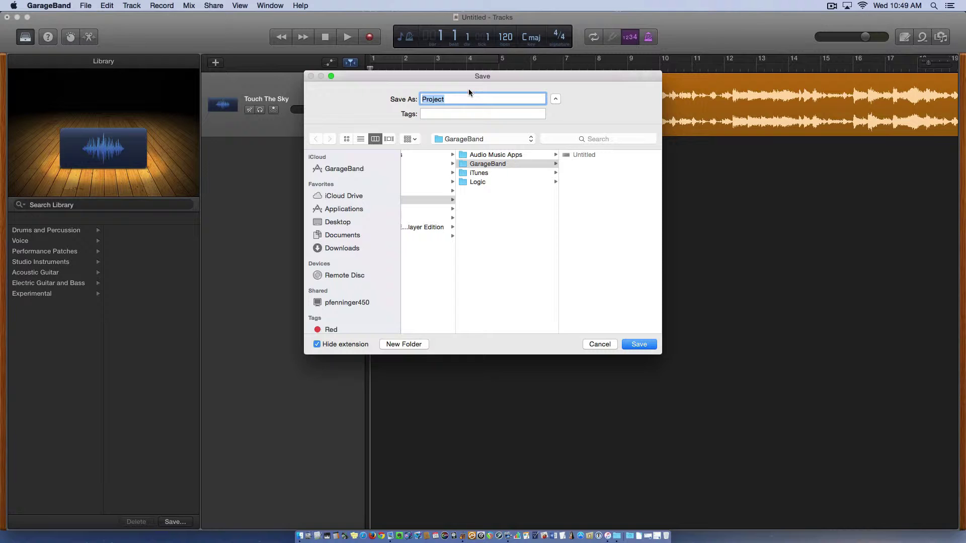
pyautogui.click(456, 97)
pyautogui.press('super+shift+d')
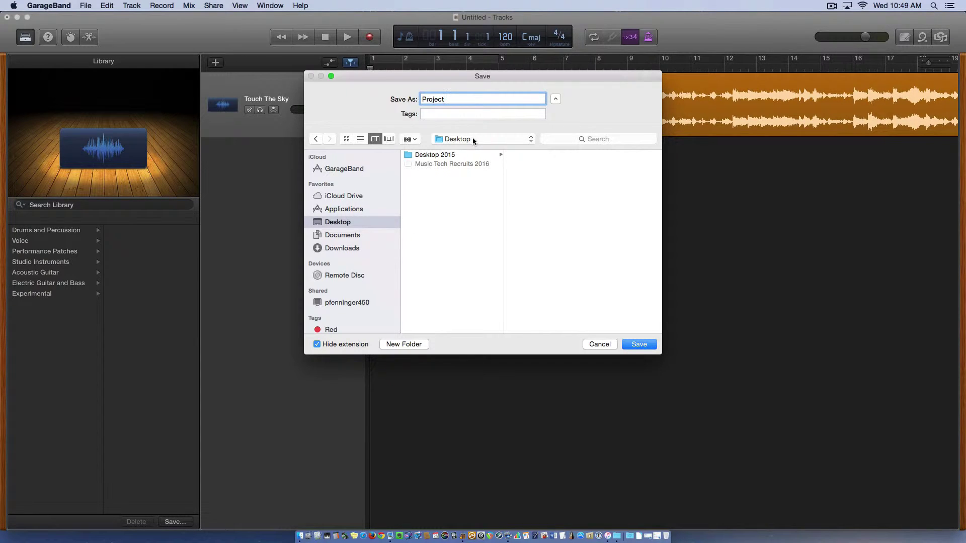
pyautogui.click(347, 139)
pyautogui.click(360, 138)
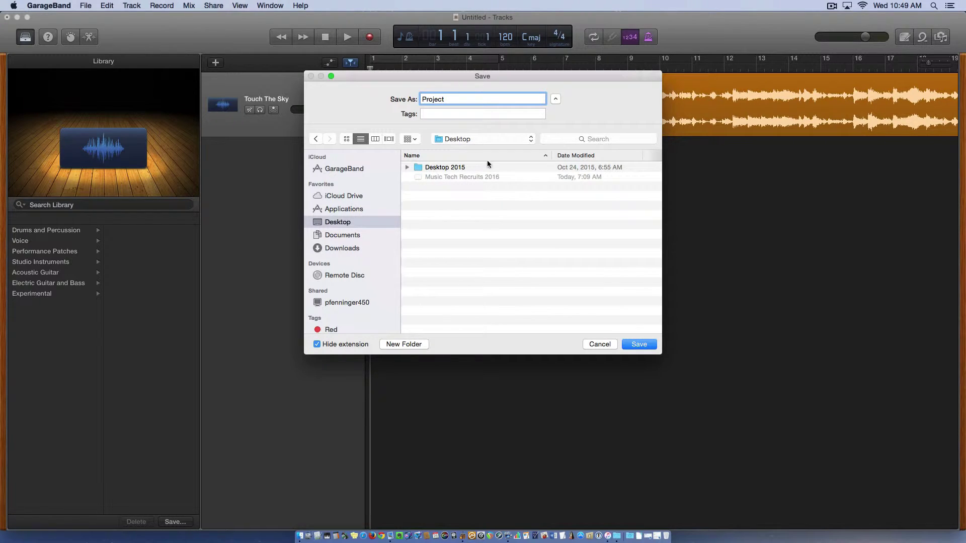
pyautogui.click(637, 345)
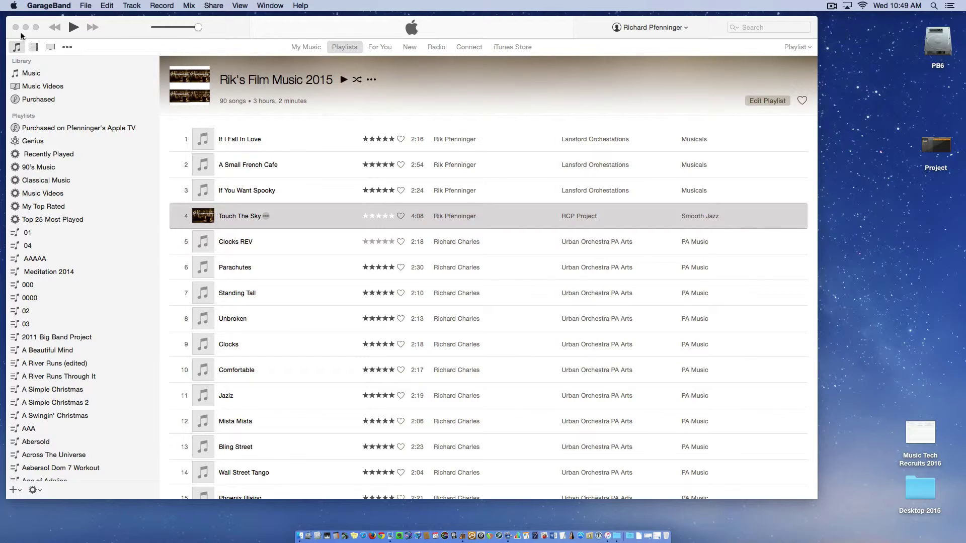
# Step: Minimise the iTunes window and drag the Project file left on the desktop
pyautogui.click(25, 27)
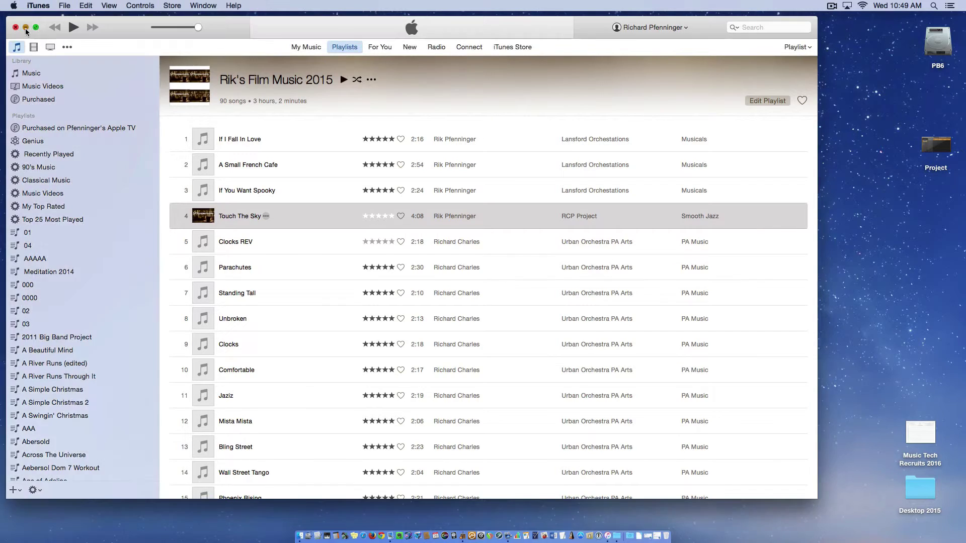
pyautogui.moveTo(935, 144); pyautogui.dragTo(818, 202)
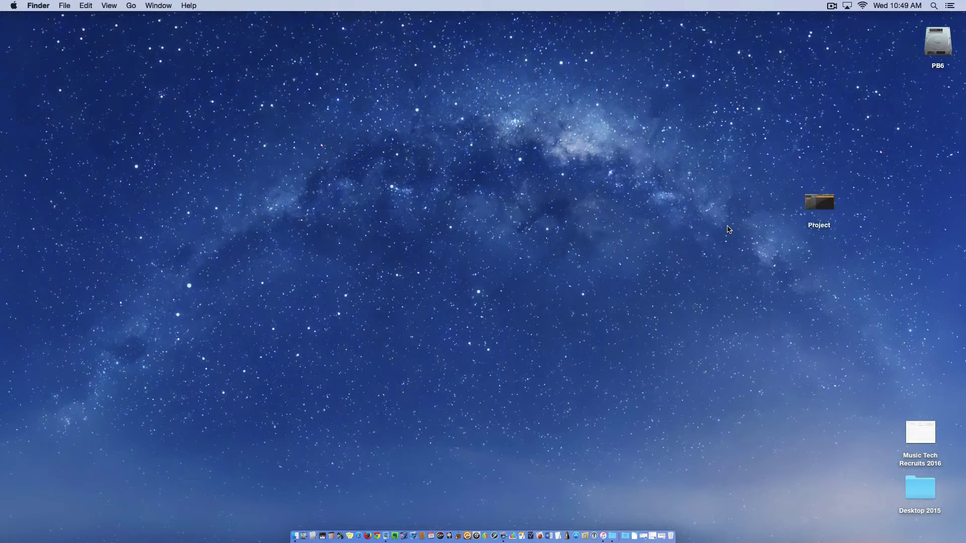
# Step: Make folder 'ASDFD', move Project into it, and drag the folder toward the centre
pyautogui.press('super+shift+n')
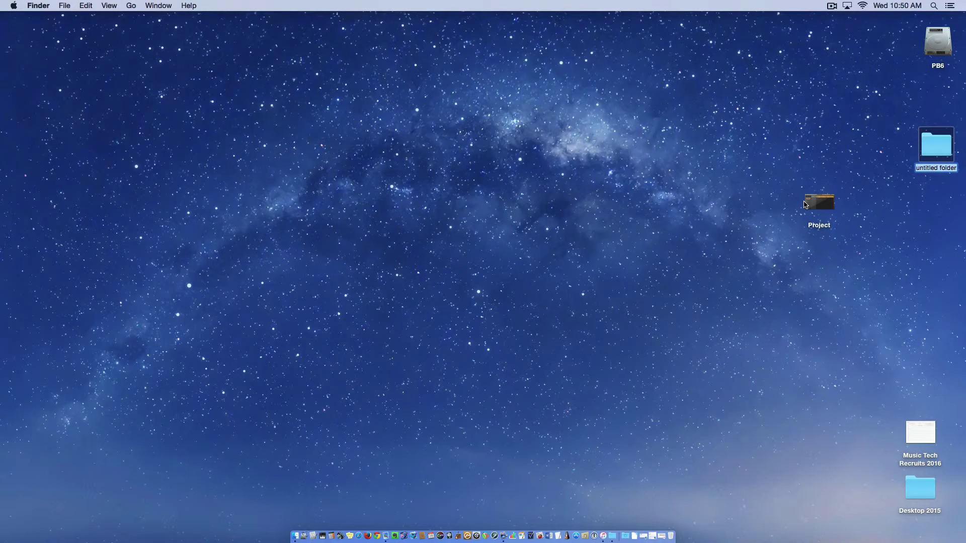
pyautogui.write('ASDFD')
pyautogui.press('Return')
pyautogui.moveTo(812, 206); pyautogui.dragTo(933, 151)
pyautogui.moveTo(933, 152); pyautogui.dragTo(858, 256)
pyautogui.click(858, 255)
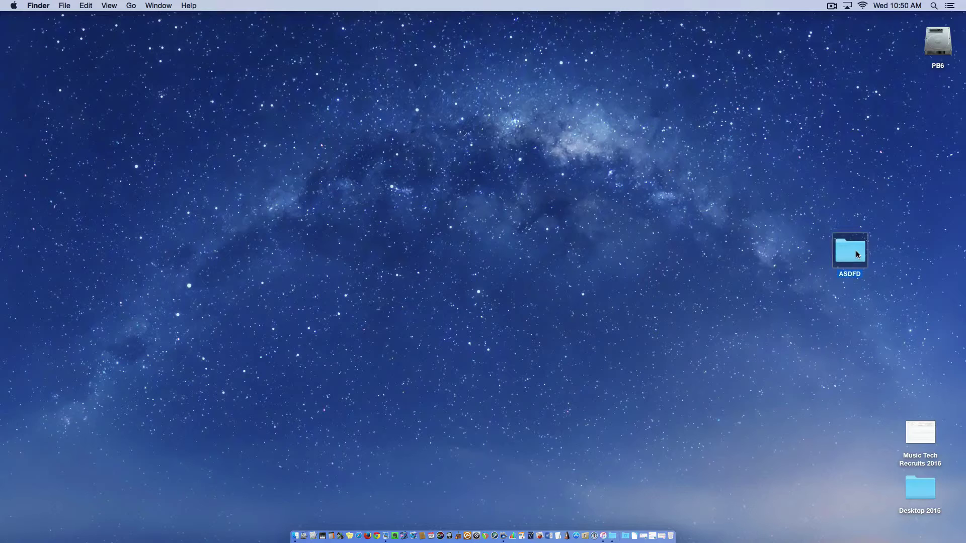
# Step: Compress ASDFD into ASDFD.zip and drag the archive lower on the right
pyautogui.click(66, 5)
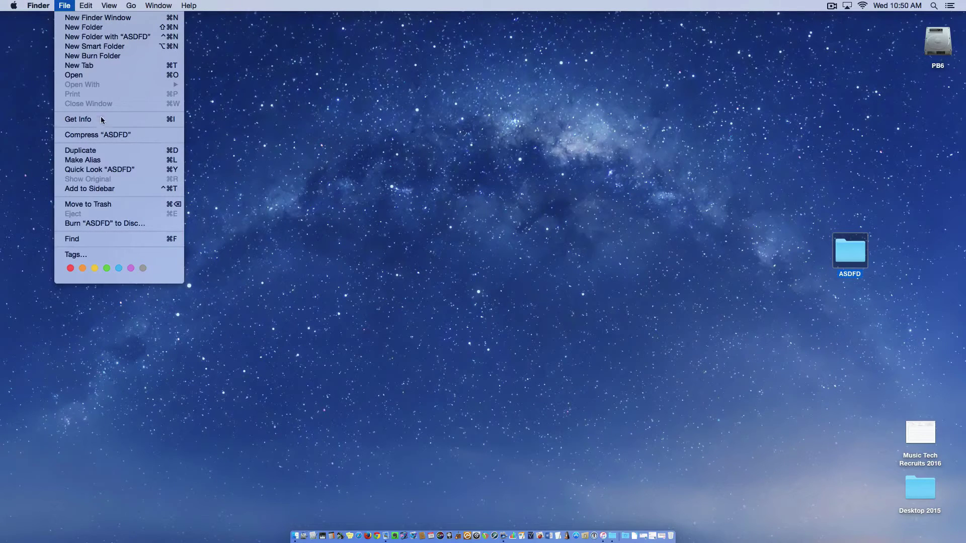
pyautogui.click(99, 136)
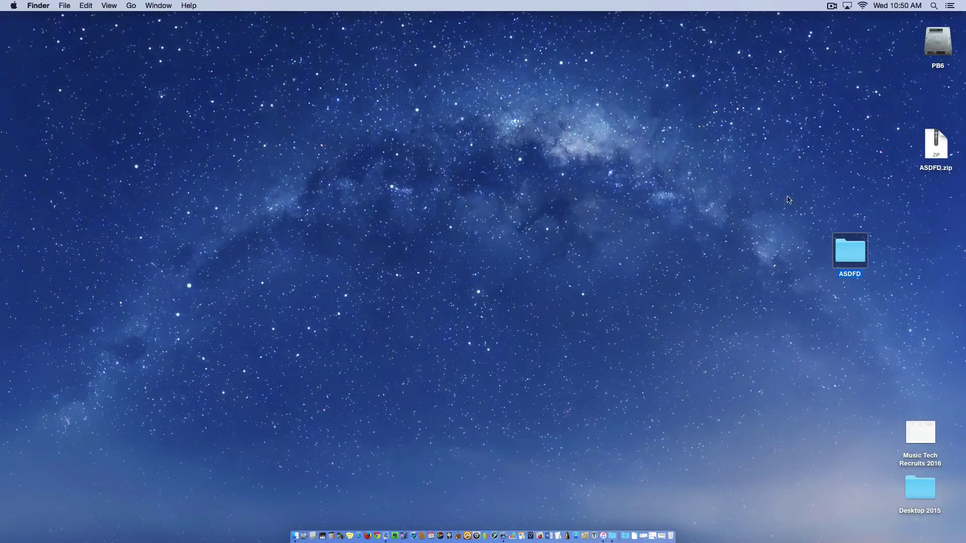
pyautogui.moveTo(936, 147); pyautogui.dragTo(924, 365)
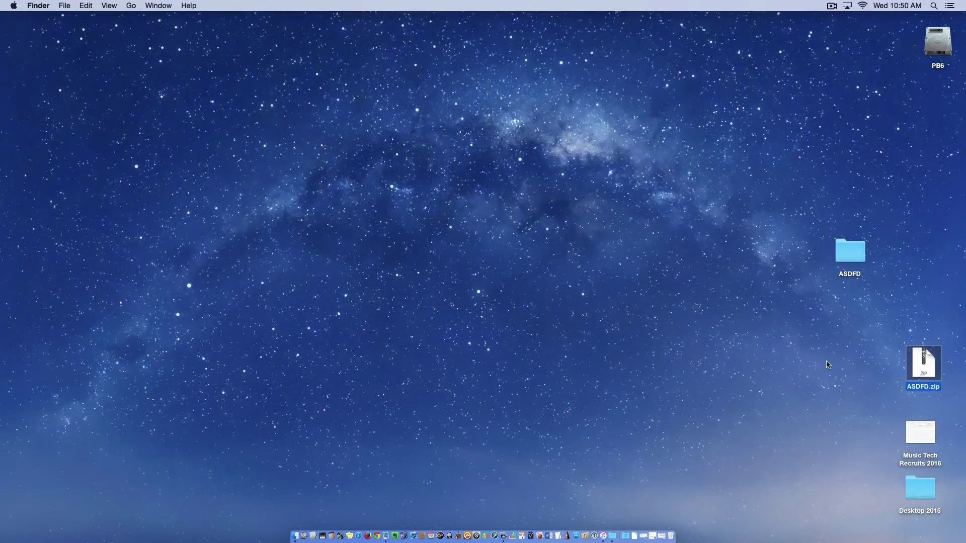
pyautogui.click(633, 321)
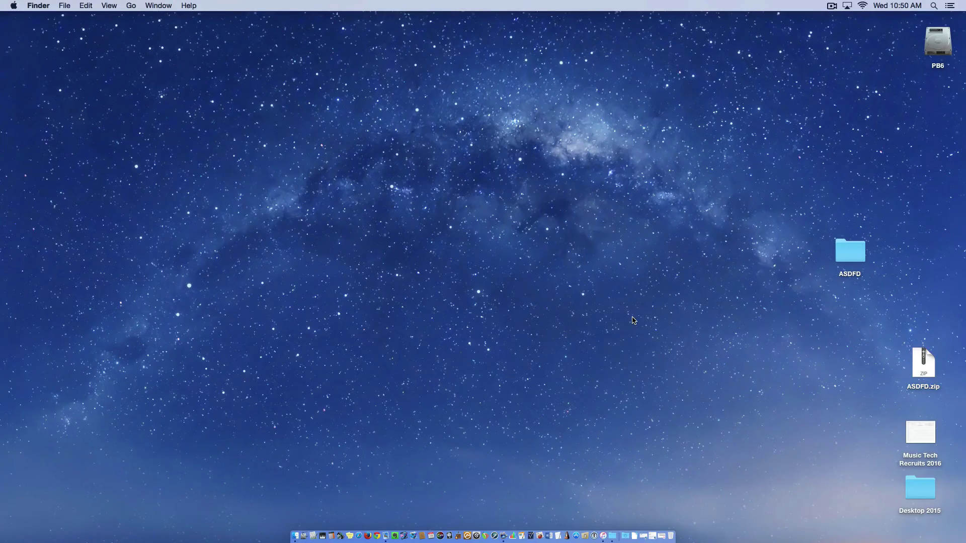